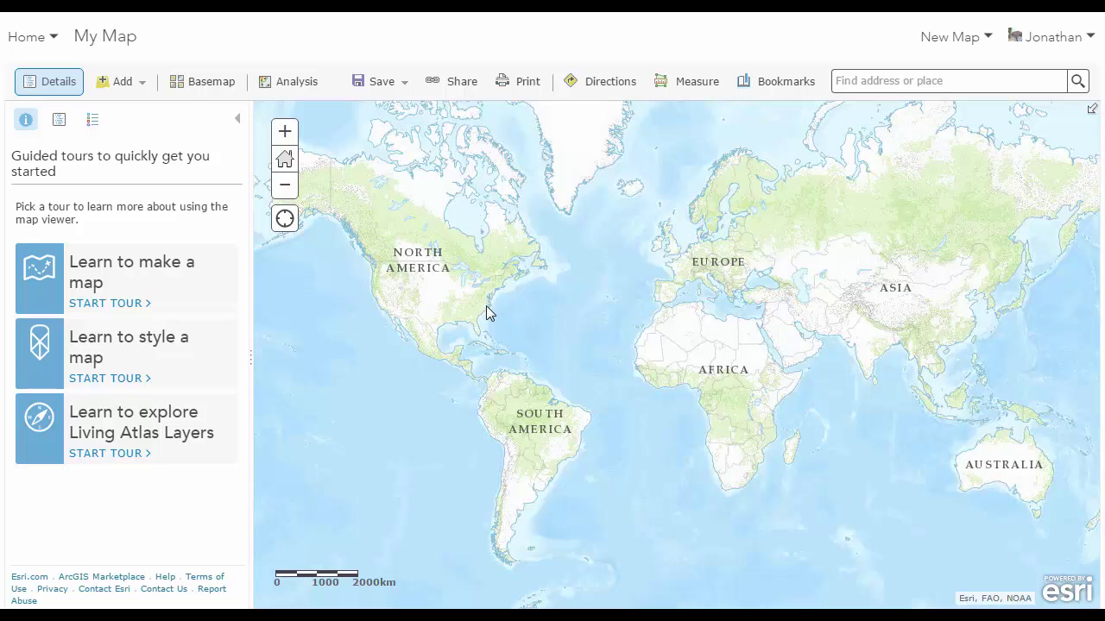
- Zoom from North America down to Port Colborne and centre the high school near Elgin Street
{"action": "left_click_drag", "start_coordinate": [466, 273], "coordinate": [509, 302]}
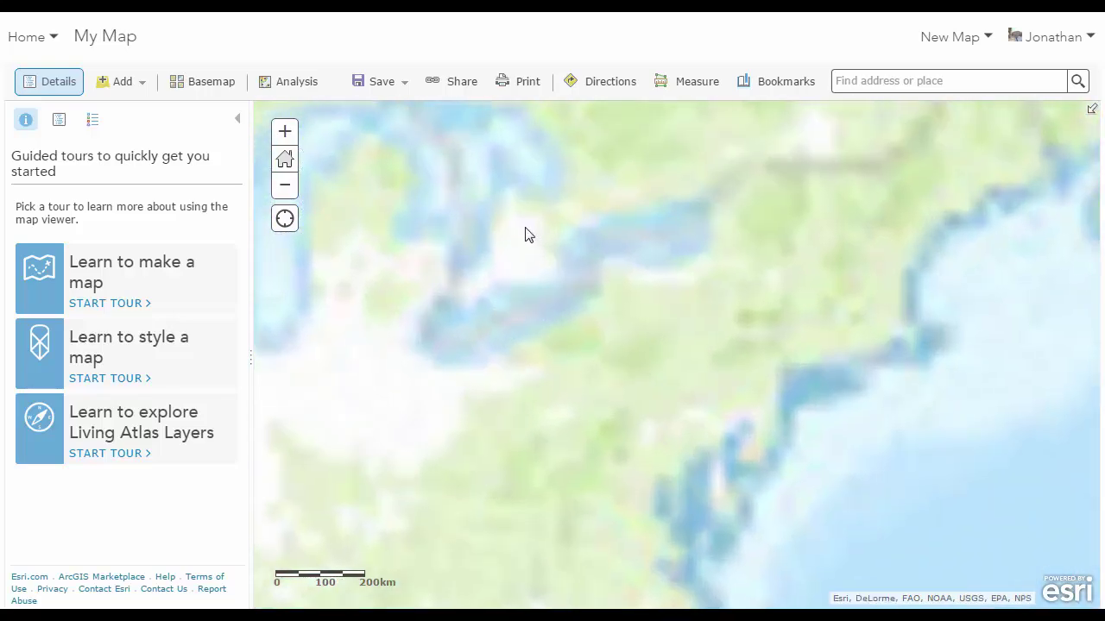
{"action": "left_click_drag", "start_coordinate": [528, 236], "coordinate": [613, 297]}
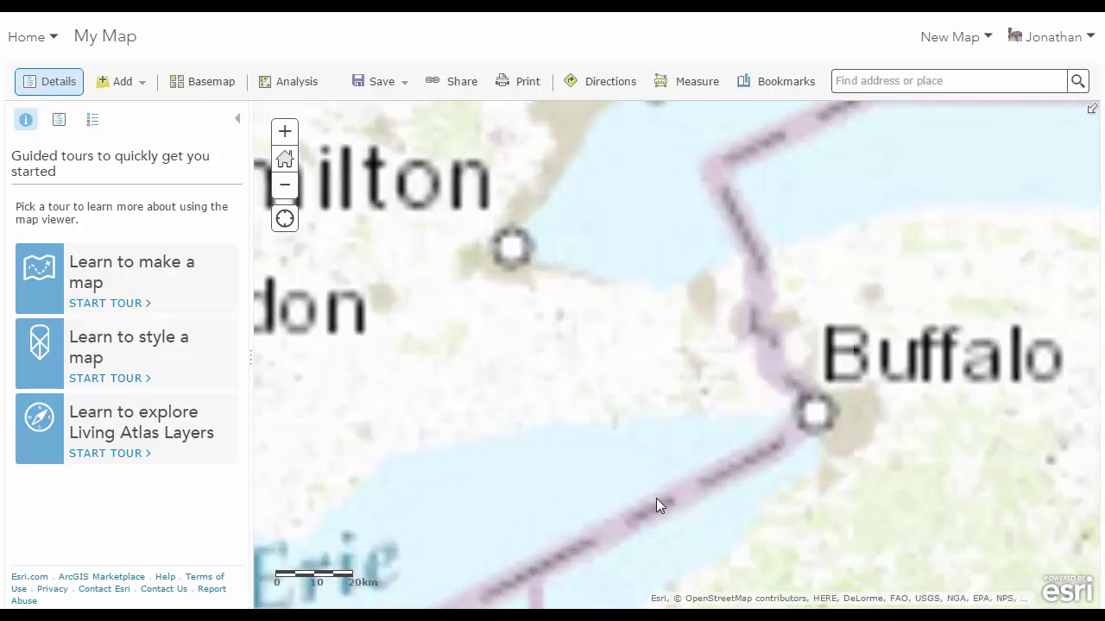
{"action": "left_click_drag", "start_coordinate": [638, 373], "coordinate": [762, 430]}
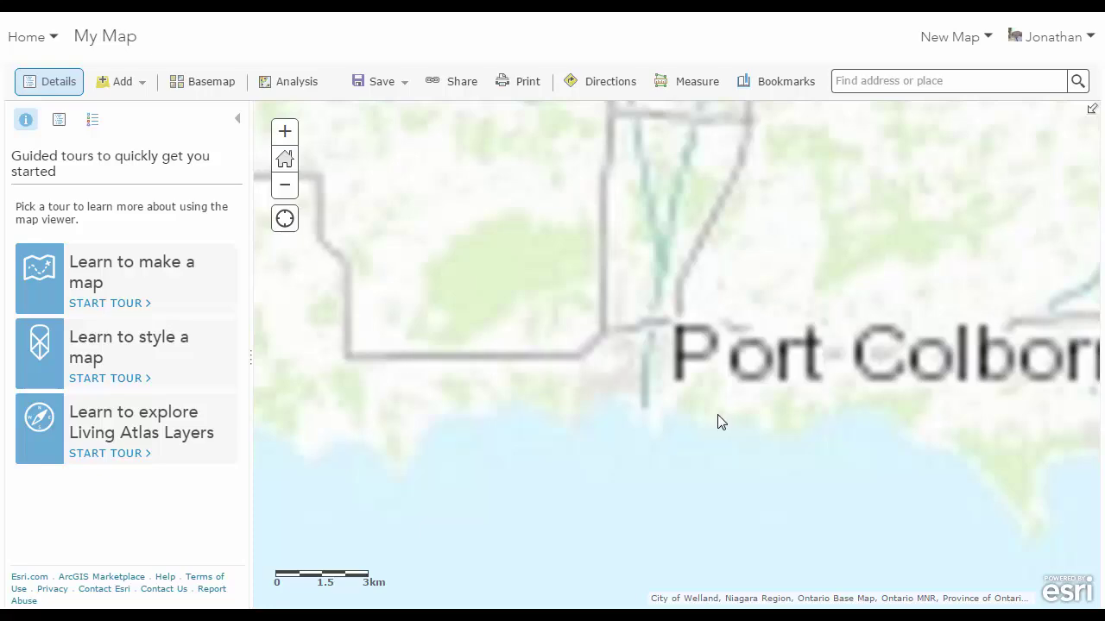
{"action": "left_click_drag", "start_coordinate": [518, 273], "coordinate": [757, 424]}
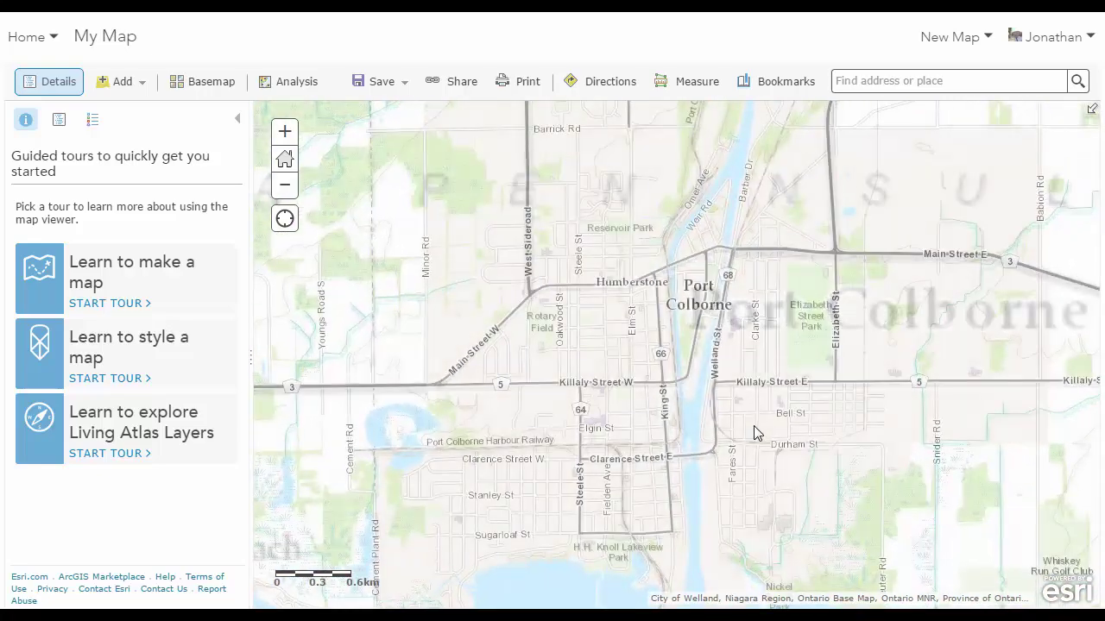
{"action": "scroll", "coordinate": [596, 412], "scroll_direction": "up", "scroll_amount": 3}
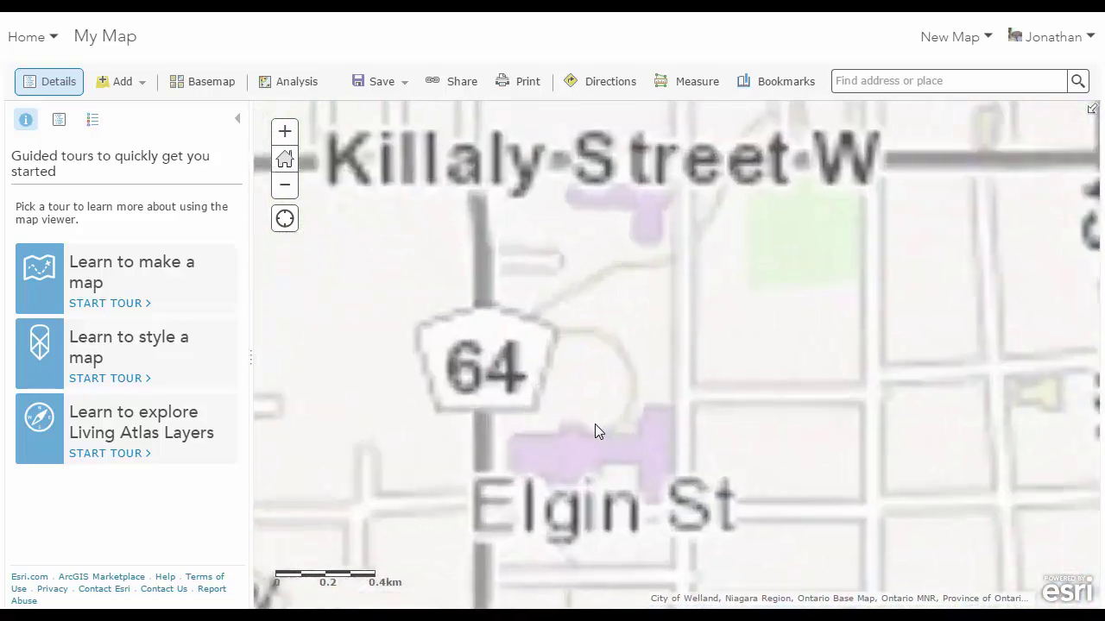
{"action": "left_click_drag", "start_coordinate": [608, 480], "coordinate": [636, 390]}
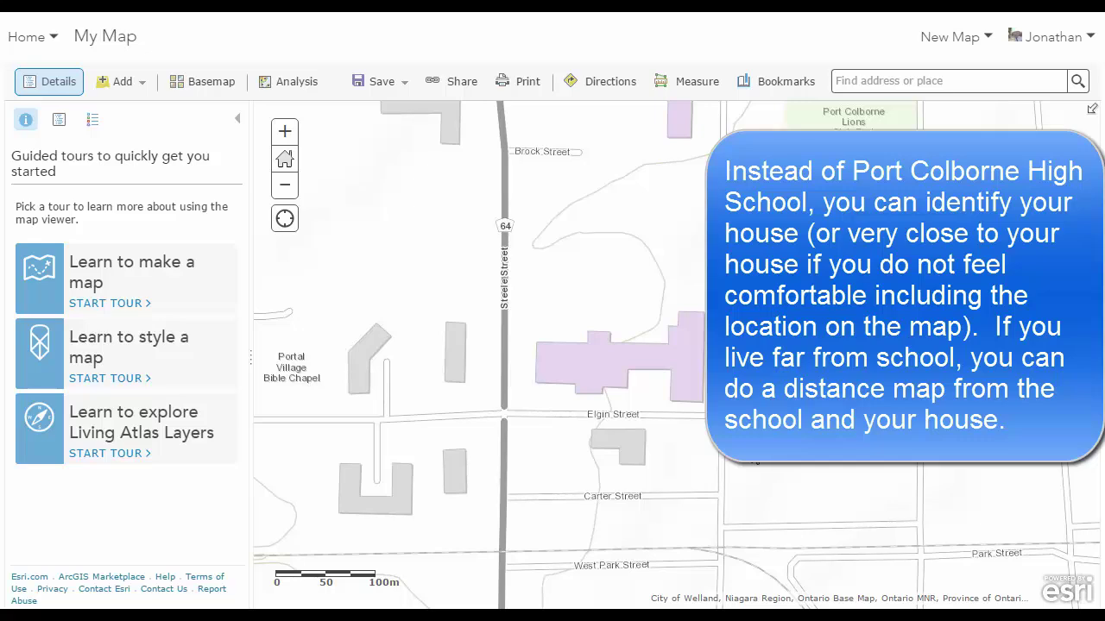
- Add a new Map Notes layer named 'PCHS' using the default Map Notes template
{"action": "left_click", "coordinate": [125, 86]}
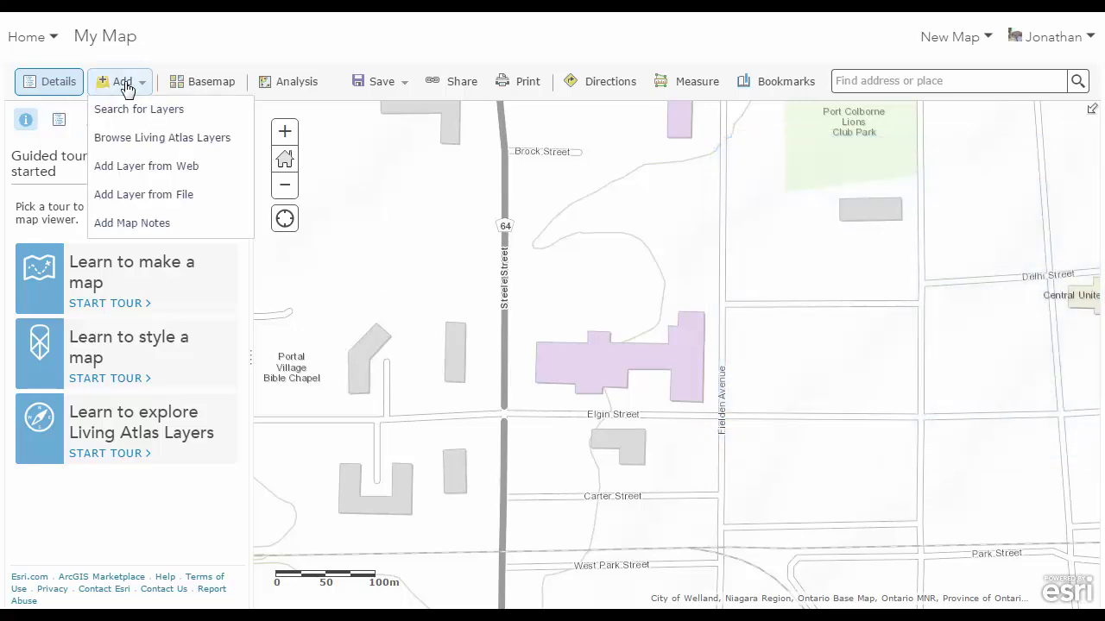
{"action": "left_click", "coordinate": [147, 224]}
{"action": "left_click_drag", "start_coordinate": [505, 290], "coordinate": [445, 293]}
{"action": "type", "text": "PCHS"}
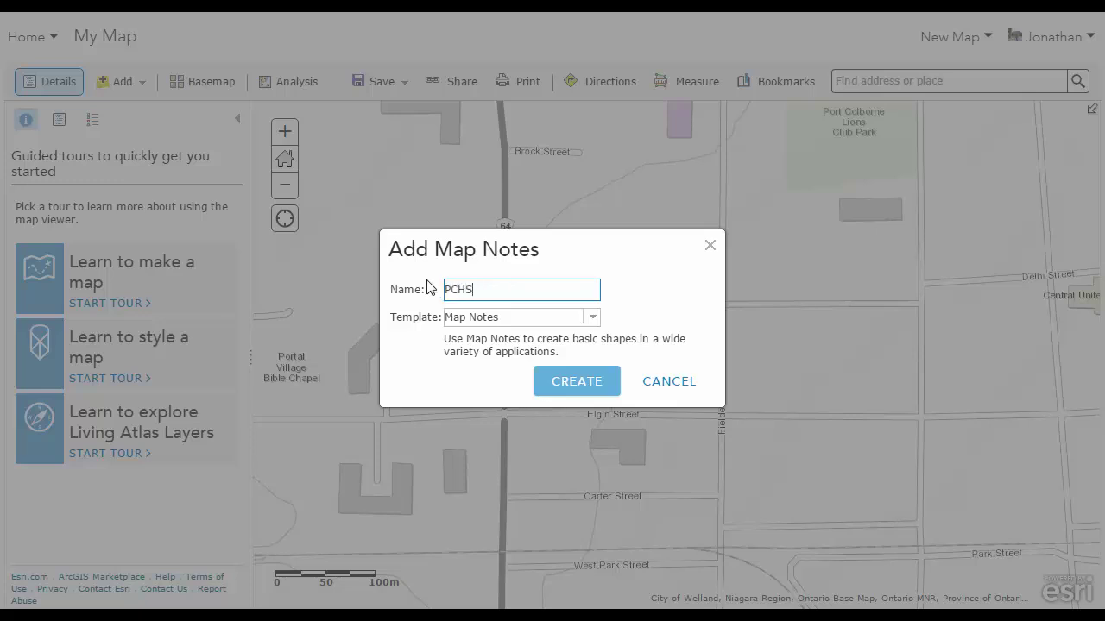
{"action": "left_click", "coordinate": [567, 390]}
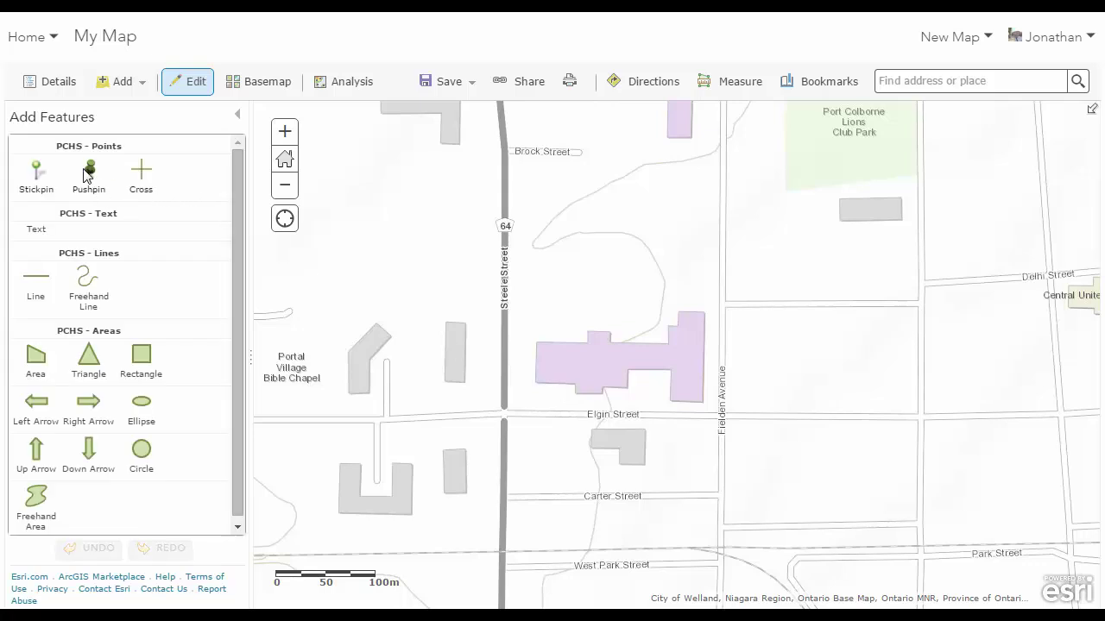
- Place a pushpin on the high school building by Elgin Street and title it 'PCHS'
{"action": "left_click", "coordinate": [90, 177]}
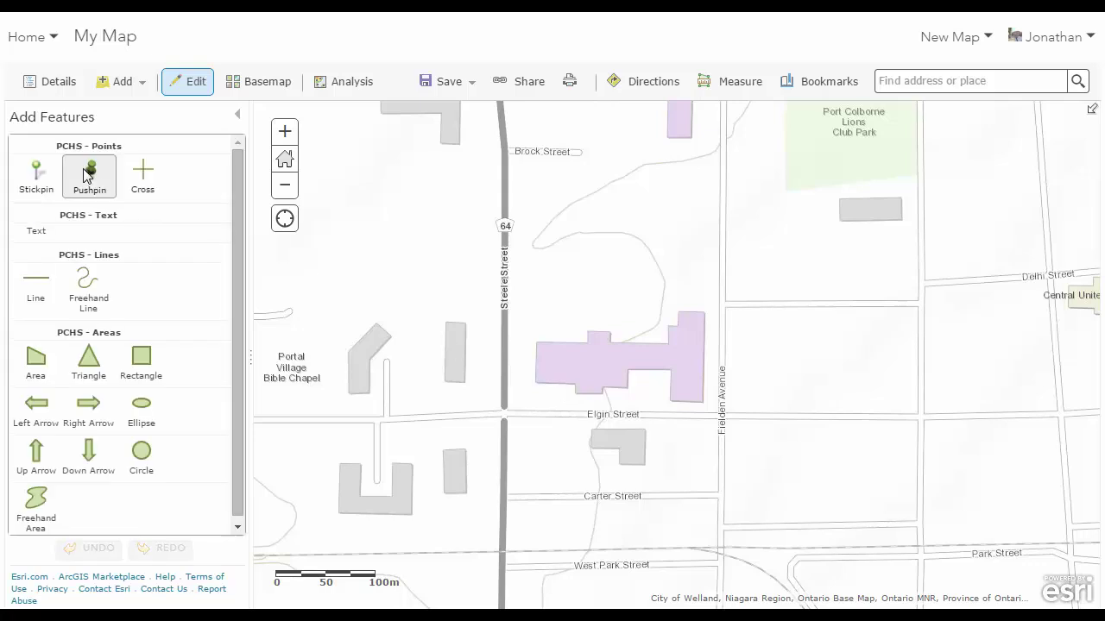
{"action": "left_click", "coordinate": [638, 331]}
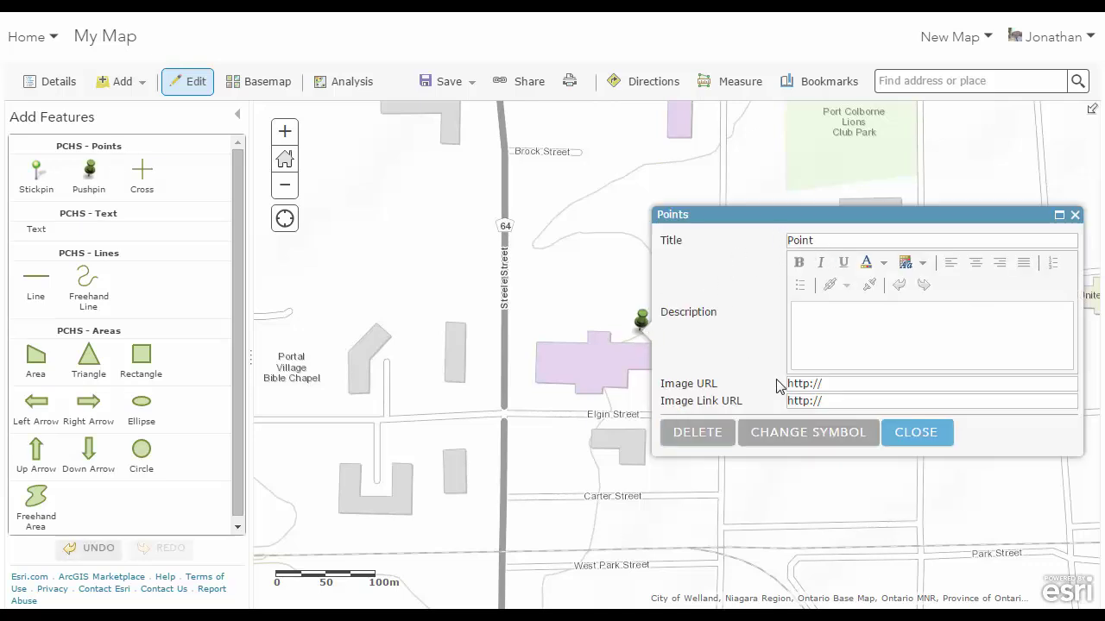
{"action": "left_click_drag", "start_coordinate": [821, 238], "coordinate": [716, 244]}
{"action": "type", "text": "PCHS"}
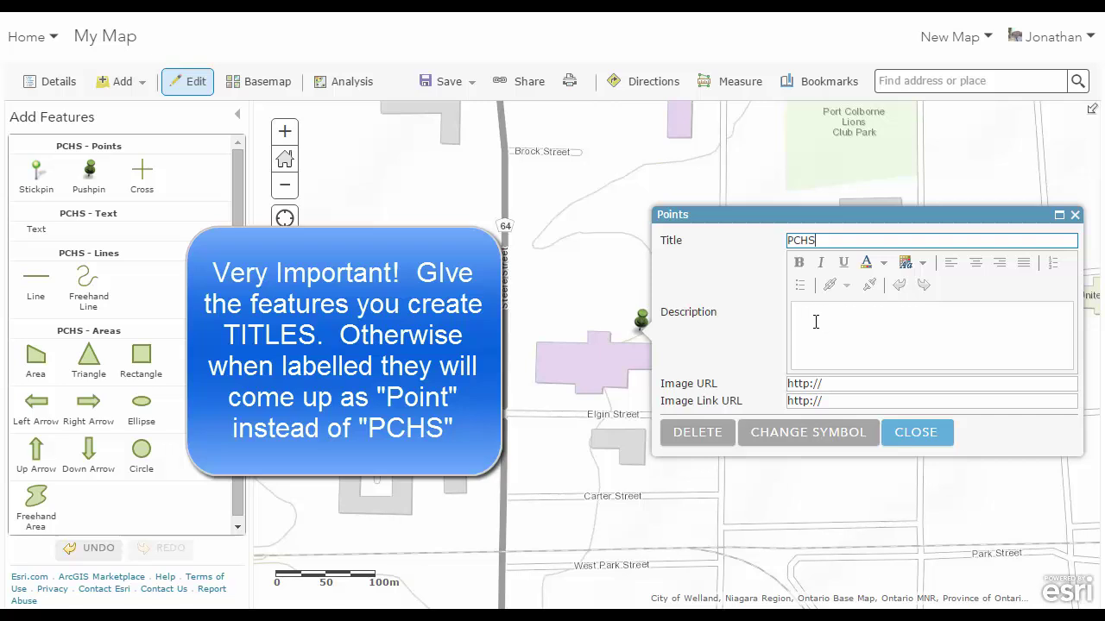
{"action": "left_click", "coordinate": [917, 437]}
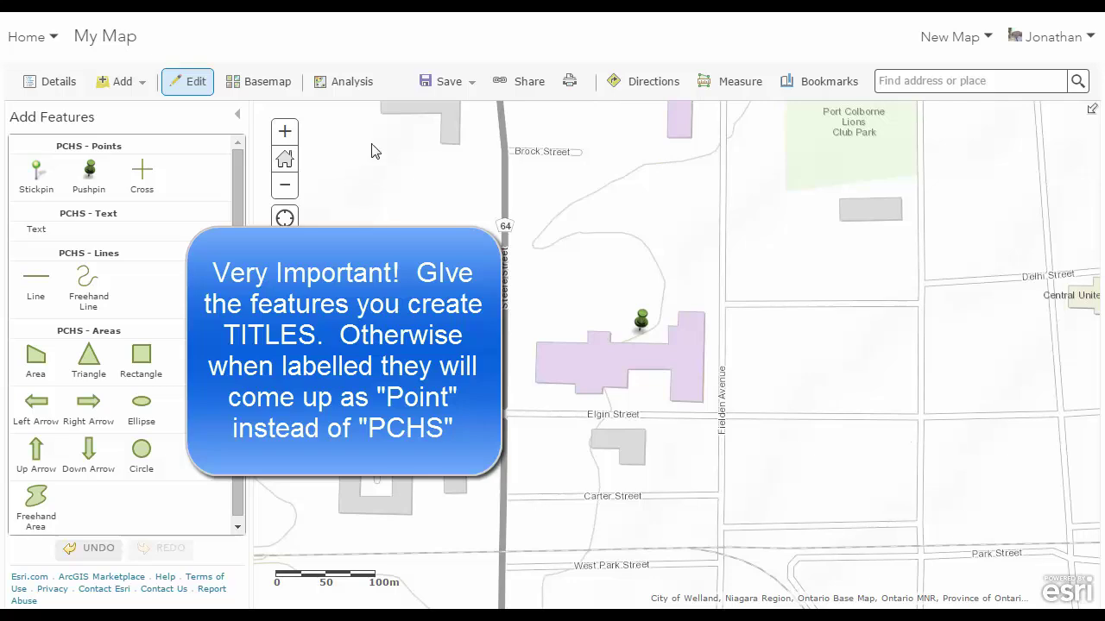
- Save the map as '20 Minute Liveability' with tags Liveability and Geography and a summary
{"action": "left_click", "coordinate": [442, 86]}
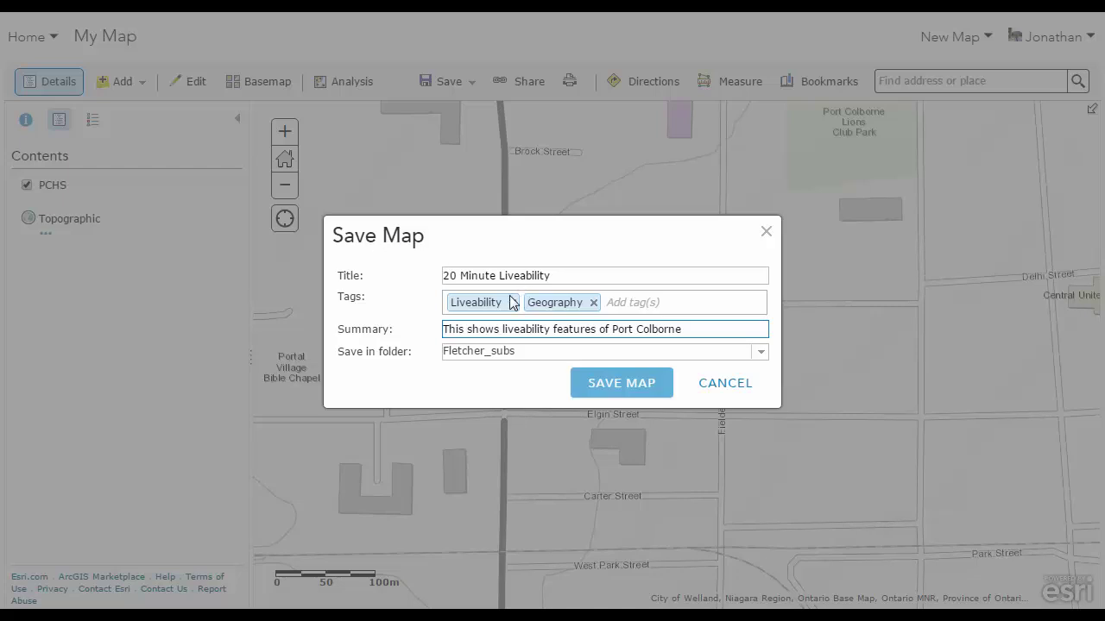
{"action": "left_click", "coordinate": [639, 396]}
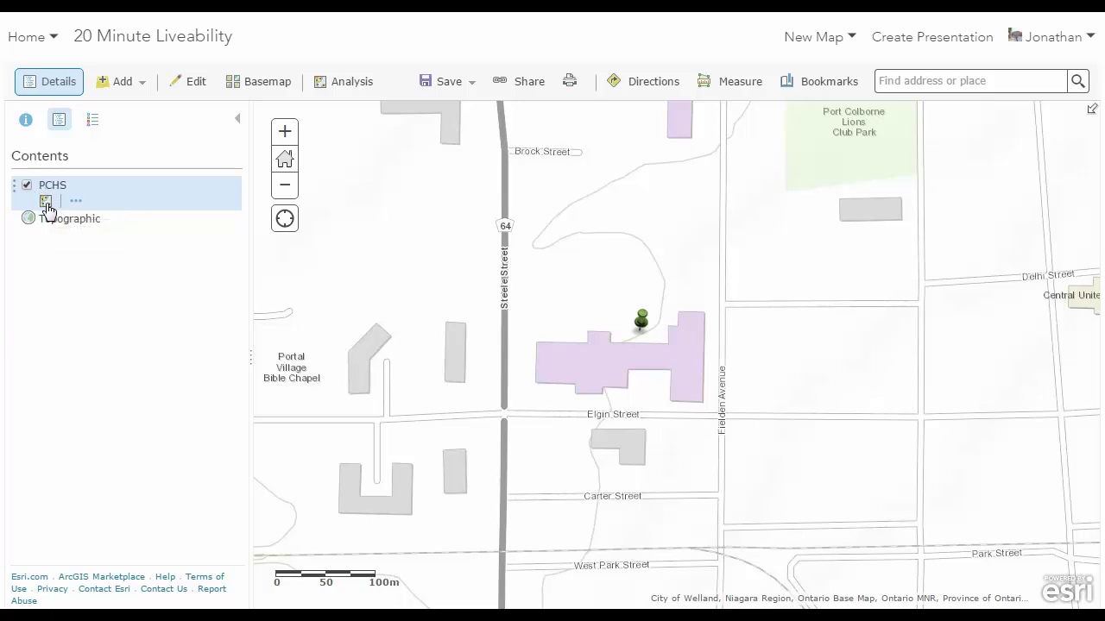
- Run Create Drive-Time Areas from PCHS with a 1.6 km Walking Distance and dissolved areas
{"action": "left_click", "coordinate": [45, 205]}
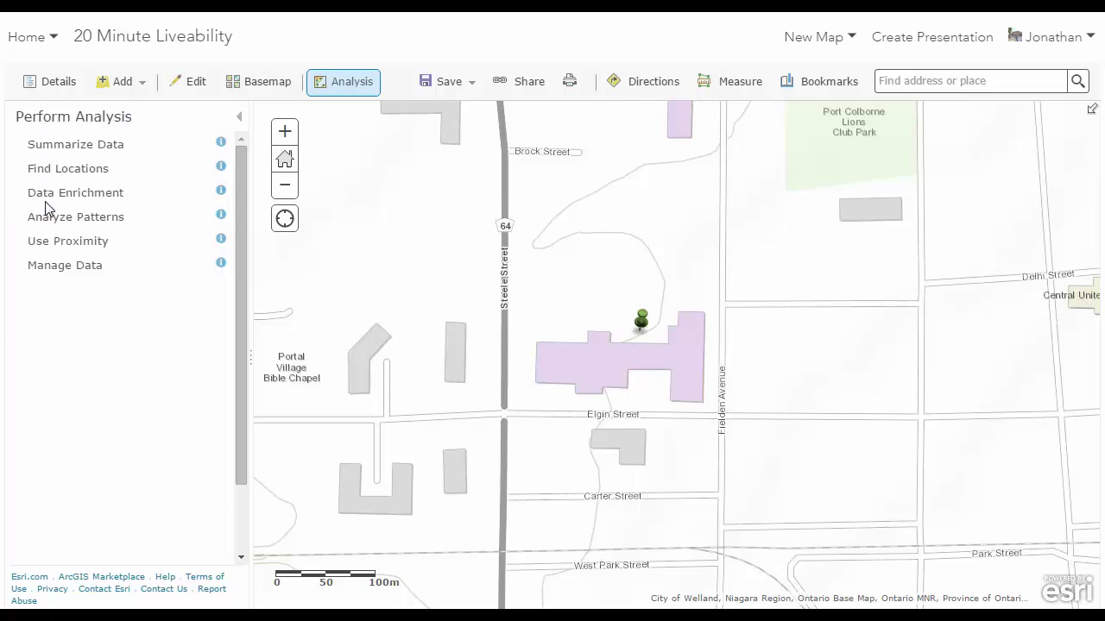
{"action": "left_click", "coordinate": [64, 242]}
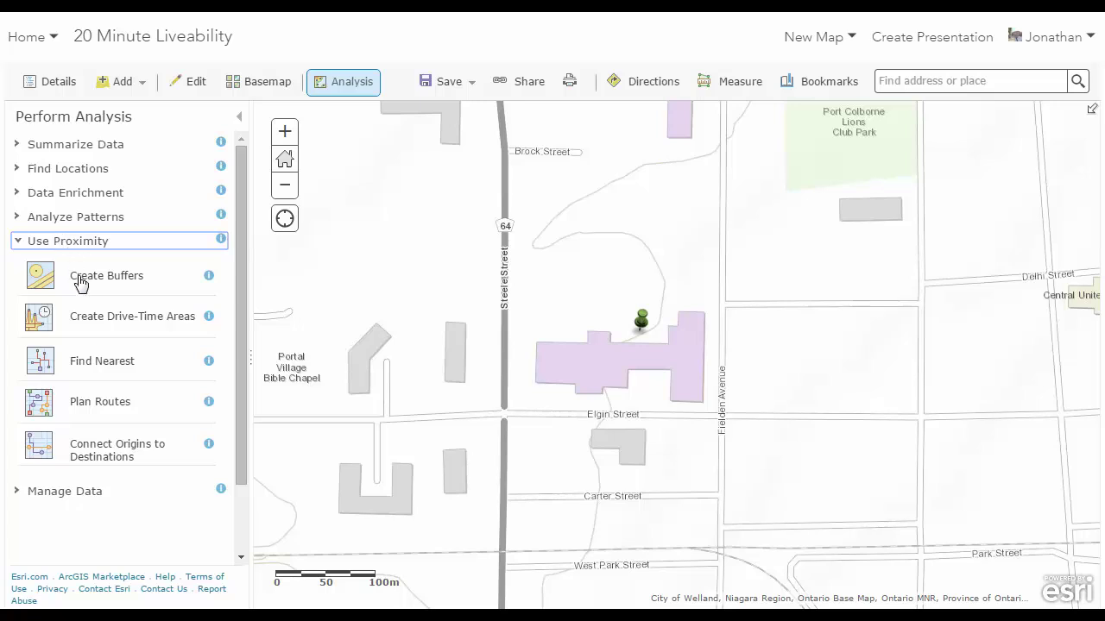
{"action": "left_click", "coordinate": [110, 317]}
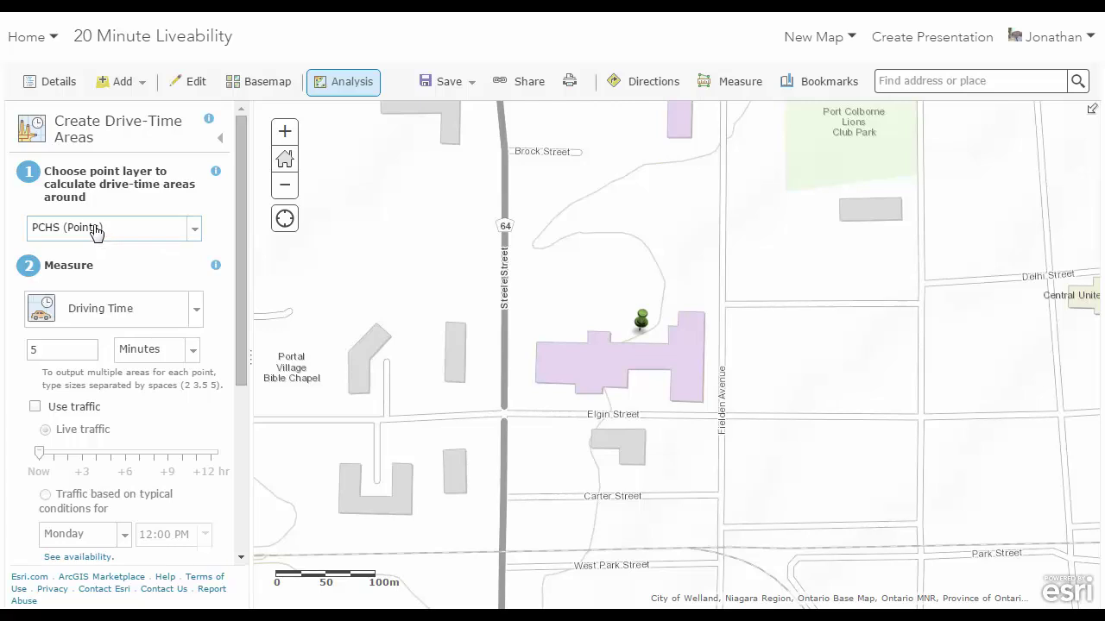
{"action": "left_click", "coordinate": [198, 316]}
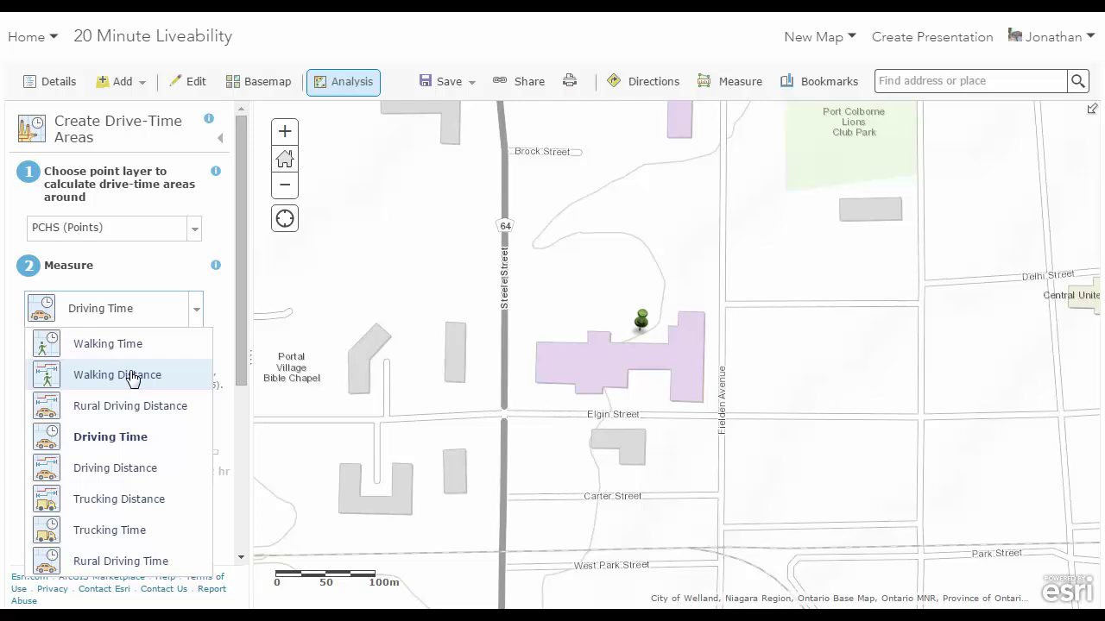
{"action": "left_click", "coordinate": [134, 380]}
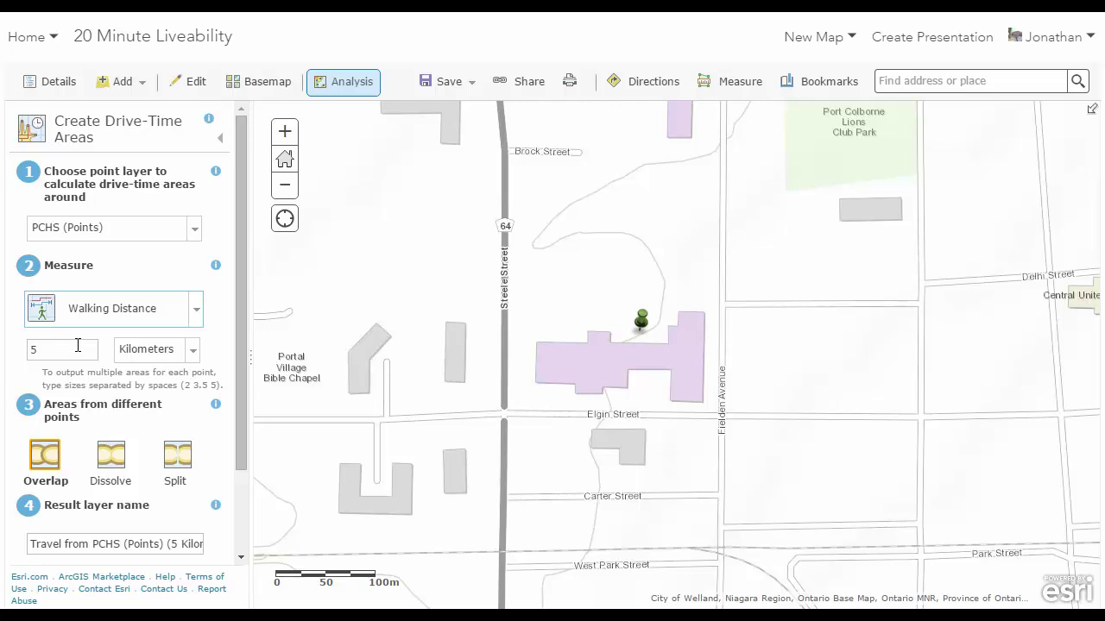
{"action": "left_click", "coordinate": [78, 345]}
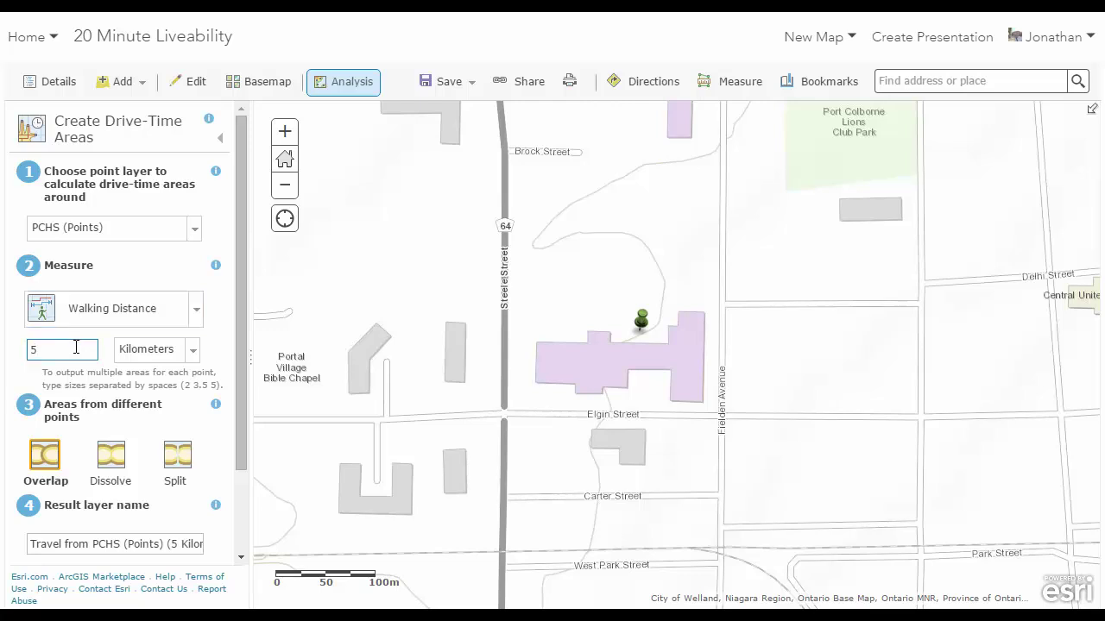
{"action": "left_click_drag", "start_coordinate": [77, 345], "coordinate": [33, 349]}
{"action": "type", "text": "1.6"}
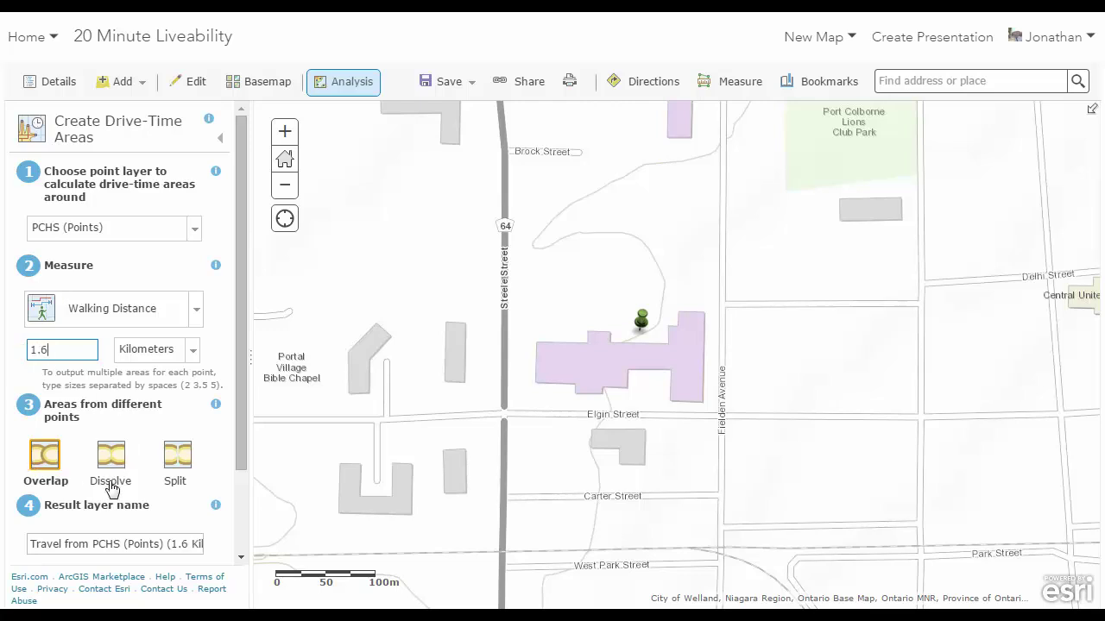
{"action": "left_click", "coordinate": [114, 460]}
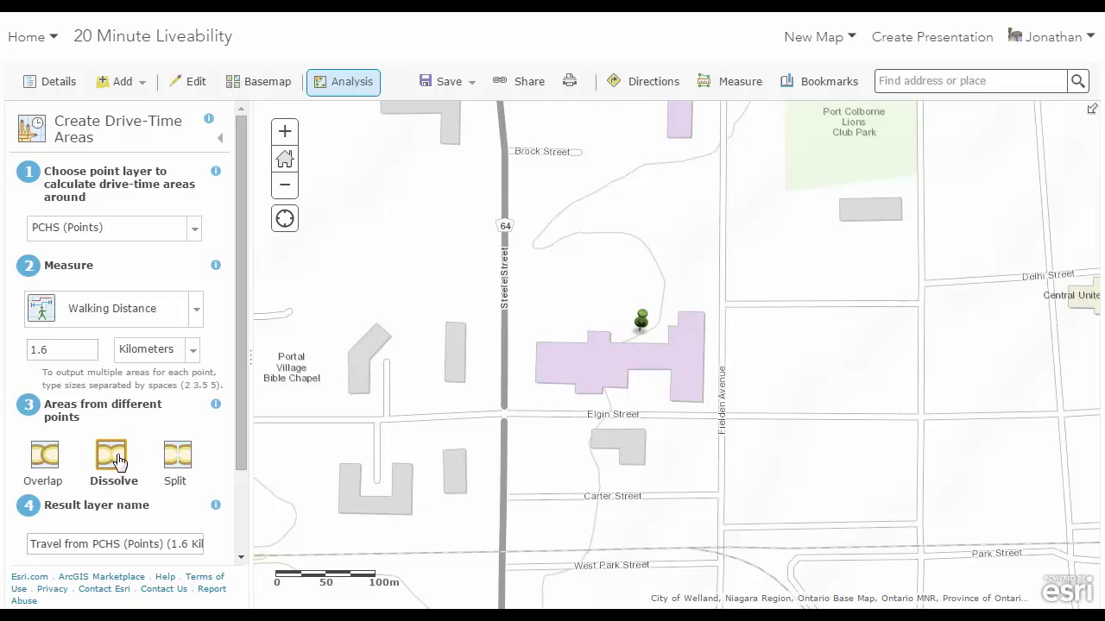
{"action": "scroll", "coordinate": [234, 386], "scroll_direction": "down", "scroll_amount": 2}
{"action": "scroll", "coordinate": [231, 473], "scroll_direction": "down", "scroll_amount": 1}
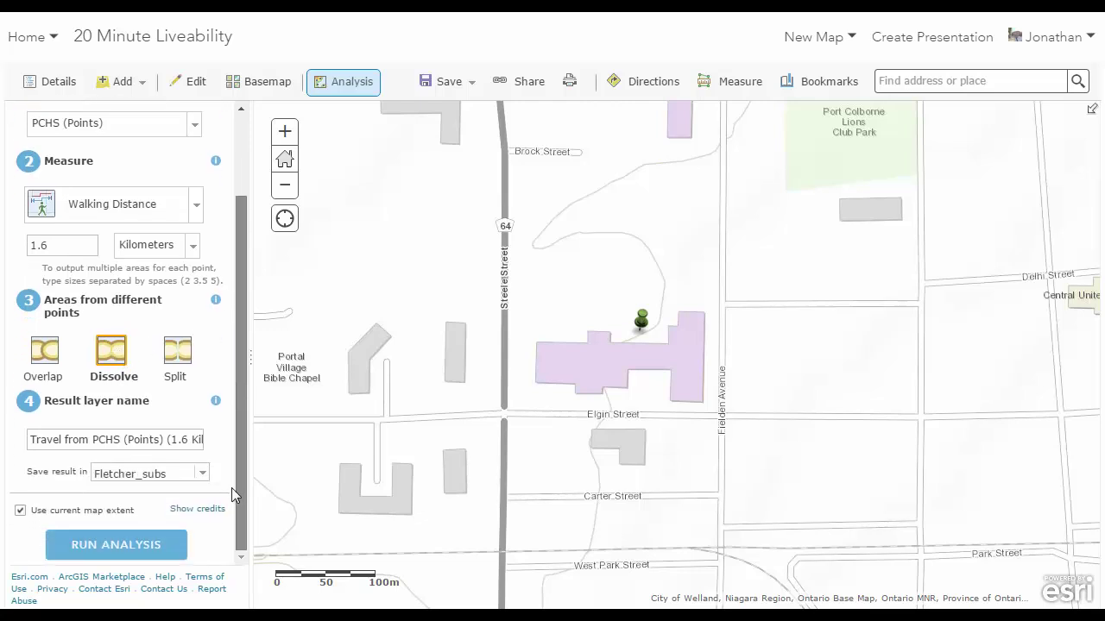
{"action": "left_click", "coordinate": [154, 546]}
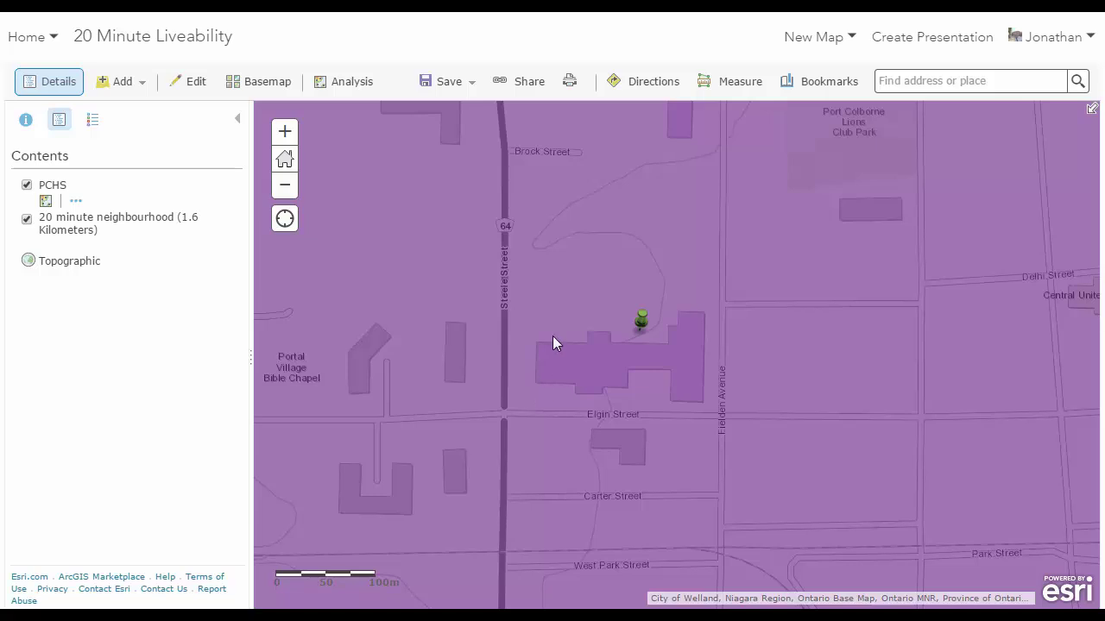
- Zoom out until the whole purple 1.6 km walking area across Port Colborne is visible
{"action": "left_click", "coordinate": [285, 185]}
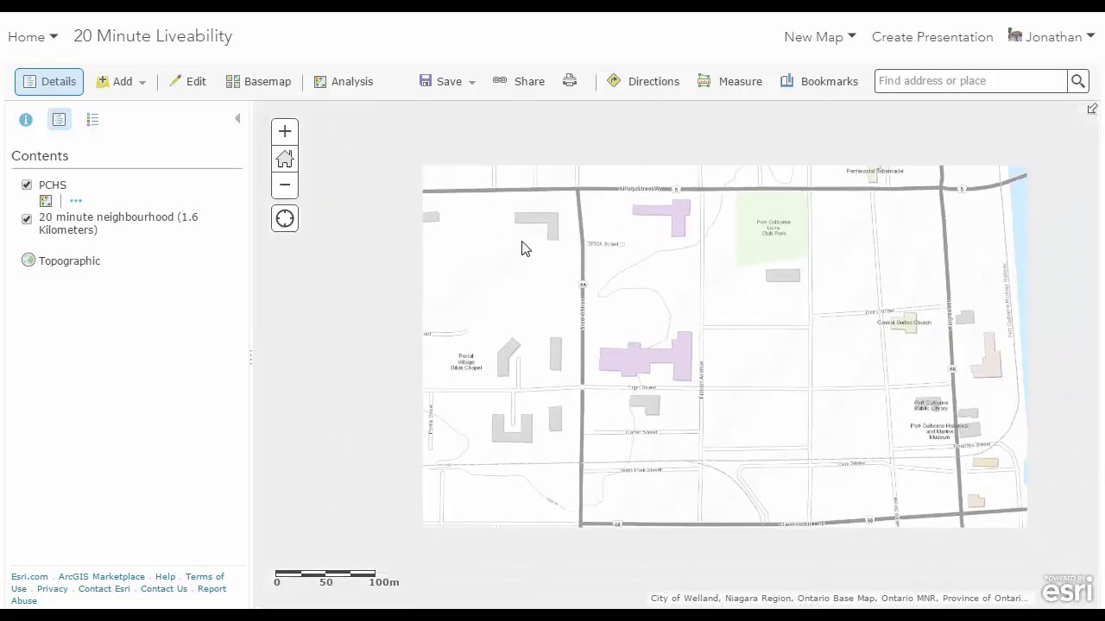
{"action": "left_click", "coordinate": [285, 187]}
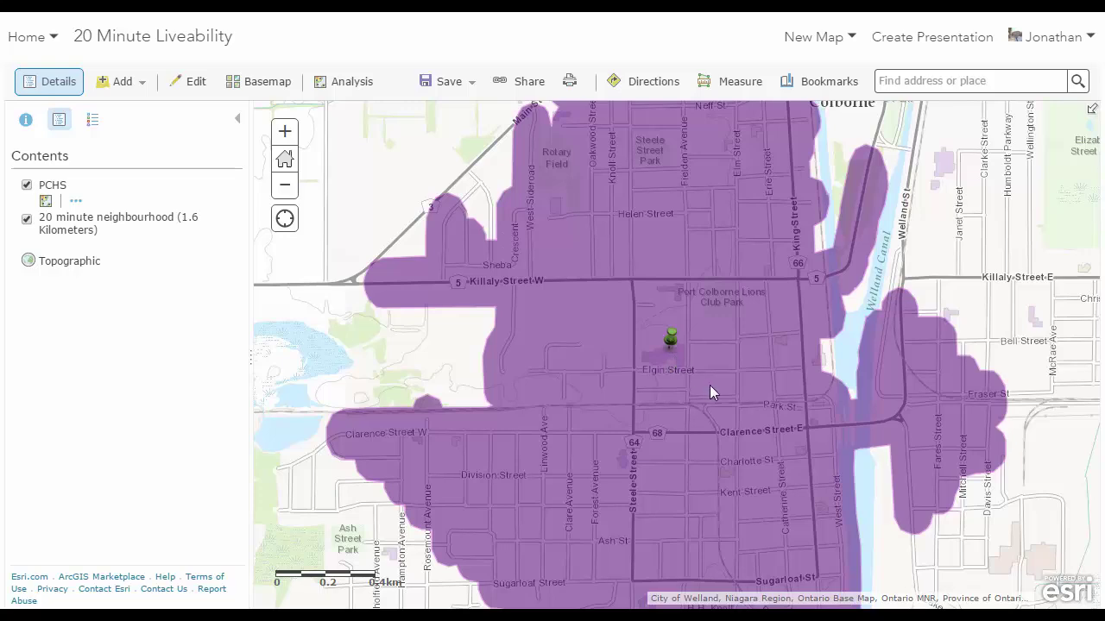
{"action": "scroll", "coordinate": [725, 328], "scroll_direction": "down", "scroll_amount": 1}
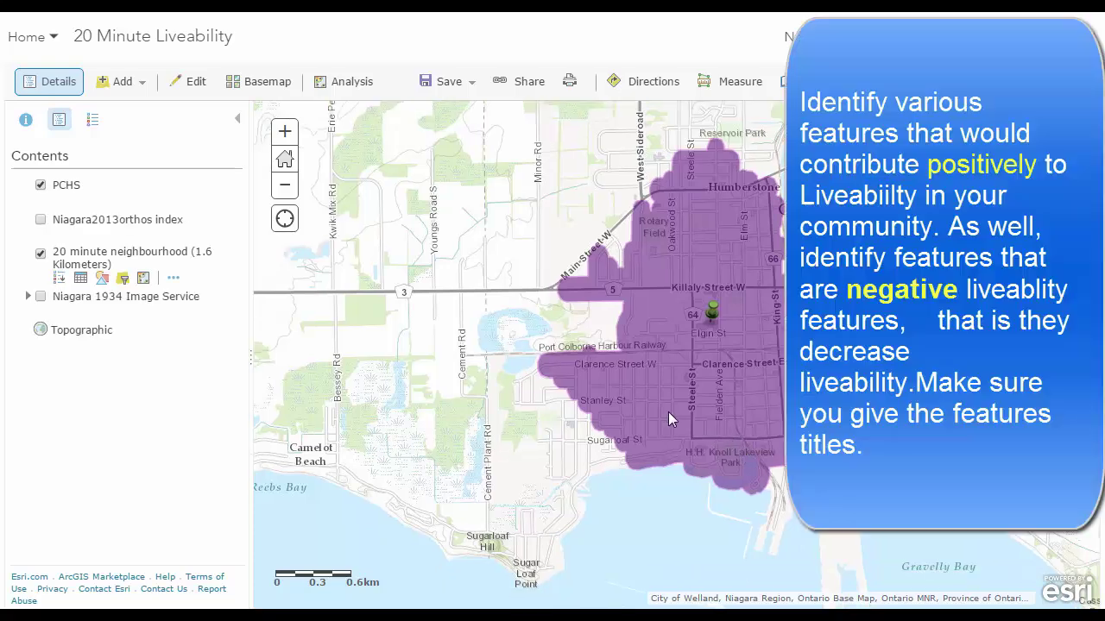
- Create a new Map Notes layer named 'Liveability Features' for marking neighbourhood features
{"action": "left_click", "coordinate": [130, 83]}
{"action": "left_click", "coordinate": [139, 226]}
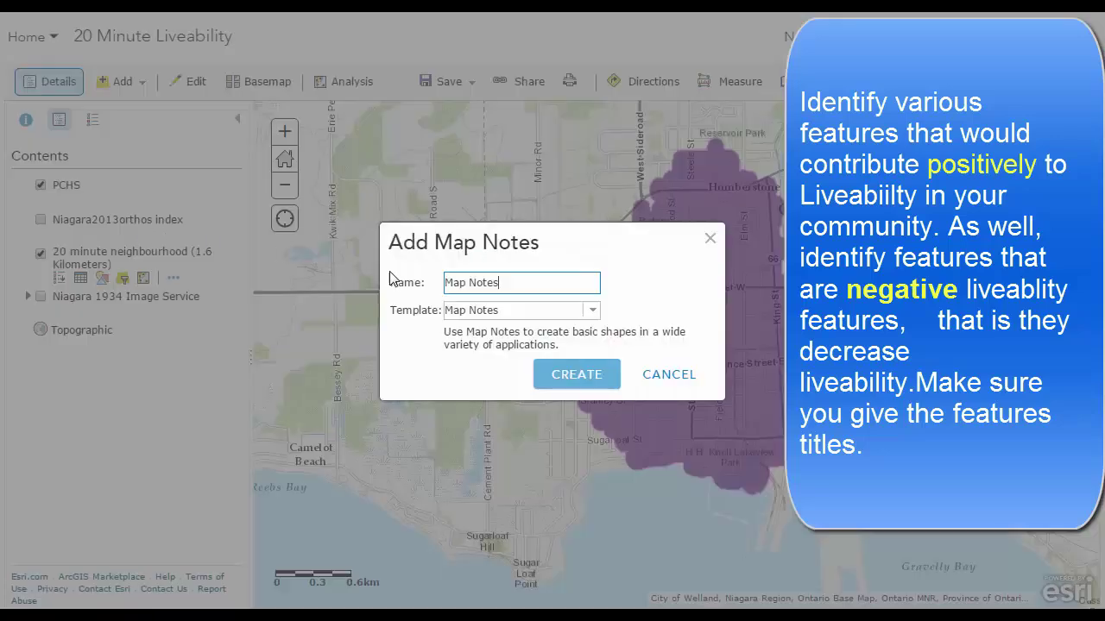
{"action": "left_click_drag", "start_coordinate": [524, 281], "coordinate": [395, 284]}
{"action": "type", "text": "L"}
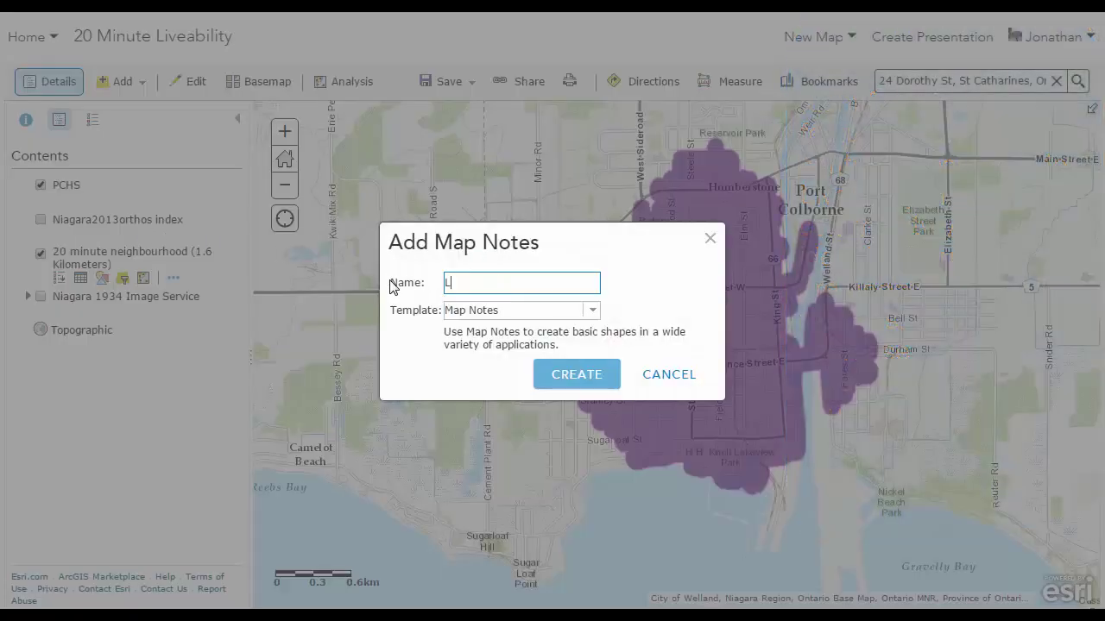
{"action": "type", "text": "iveability Features"}
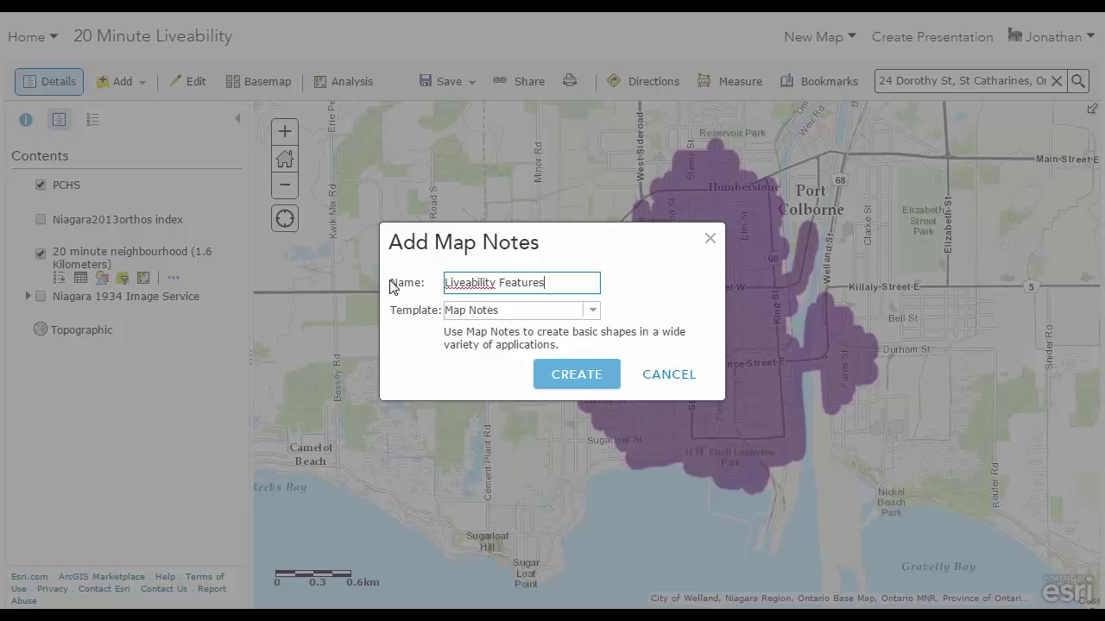
{"action": "left_click", "coordinate": [604, 374]}
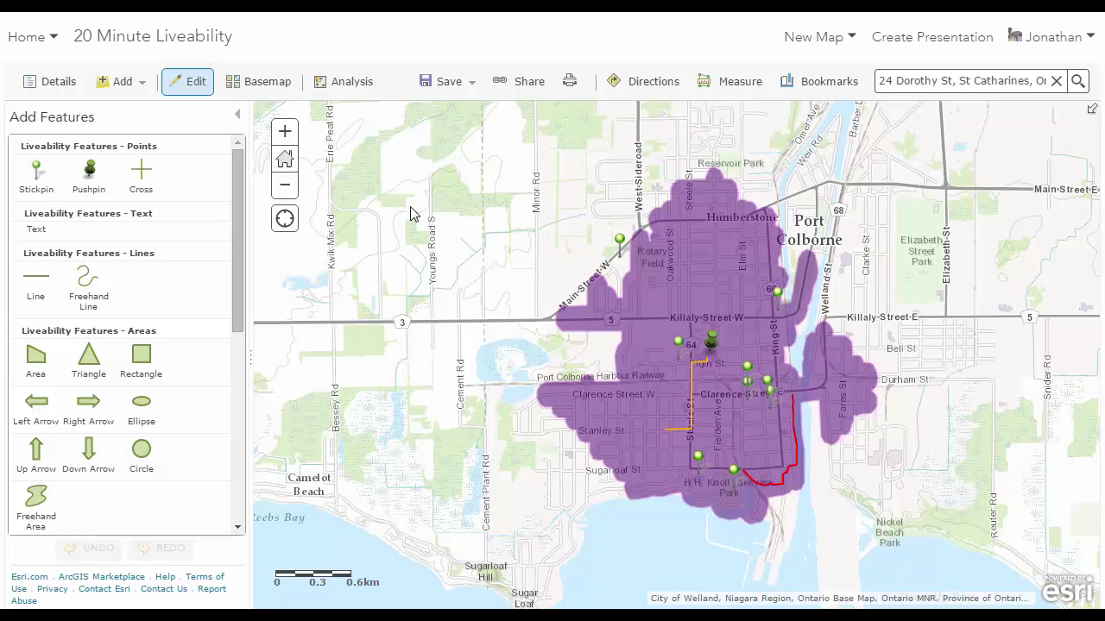
{"action": "left_click", "coordinate": [463, 86]}
- Save the web map, then go to My Content from the Home menu
{"action": "left_click", "coordinate": [450, 113]}
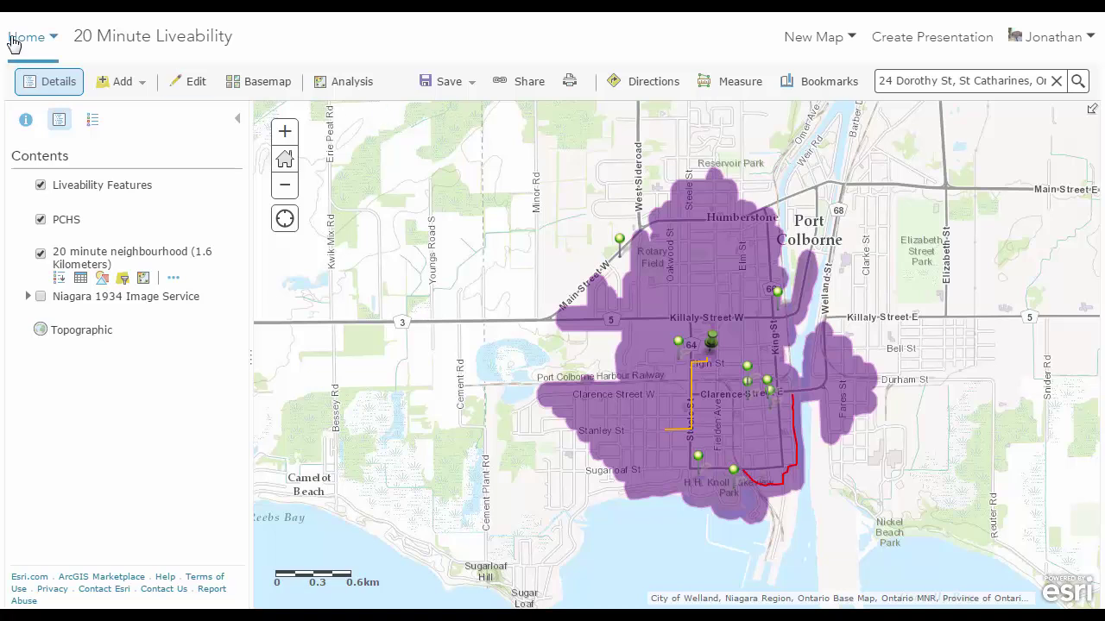
{"action": "left_click", "coordinate": [44, 40]}
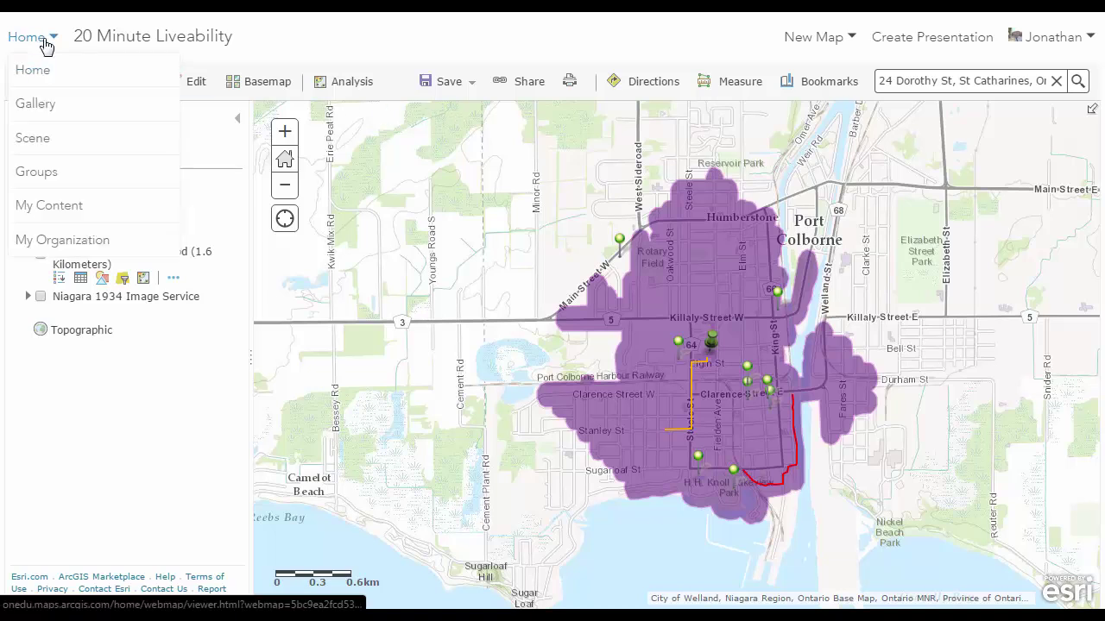
{"action": "left_click", "coordinate": [51, 209]}
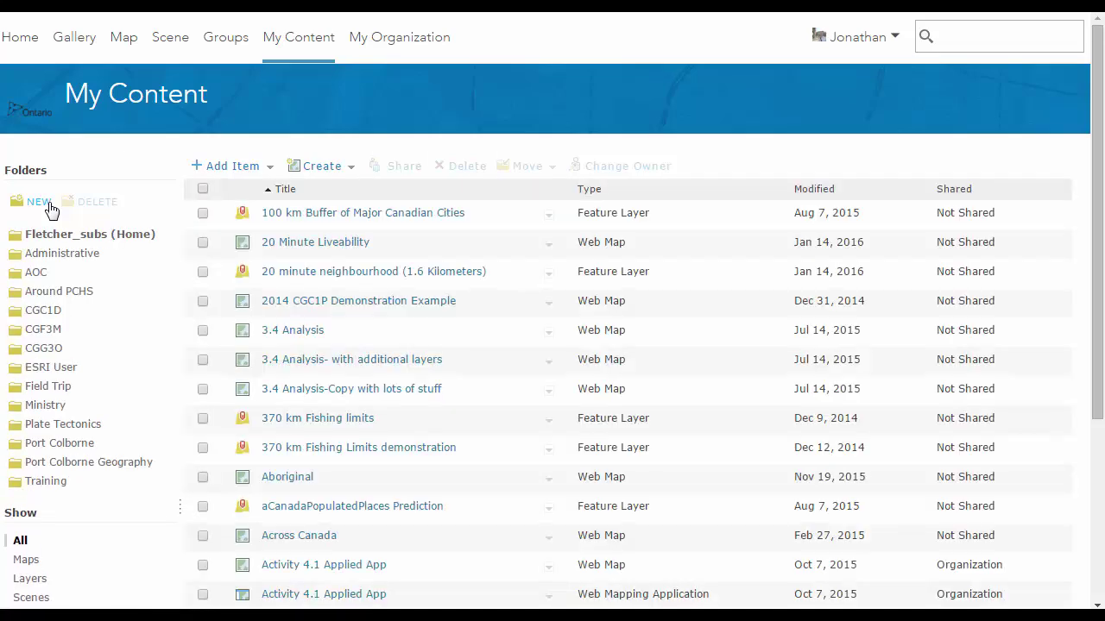
- Sort My Content newest-modified first and open '20 Minute Liveability' in ArcGIS for Desktop
{"action": "left_click", "coordinate": [817, 191]}
{"action": "left_click", "coordinate": [817, 191]}
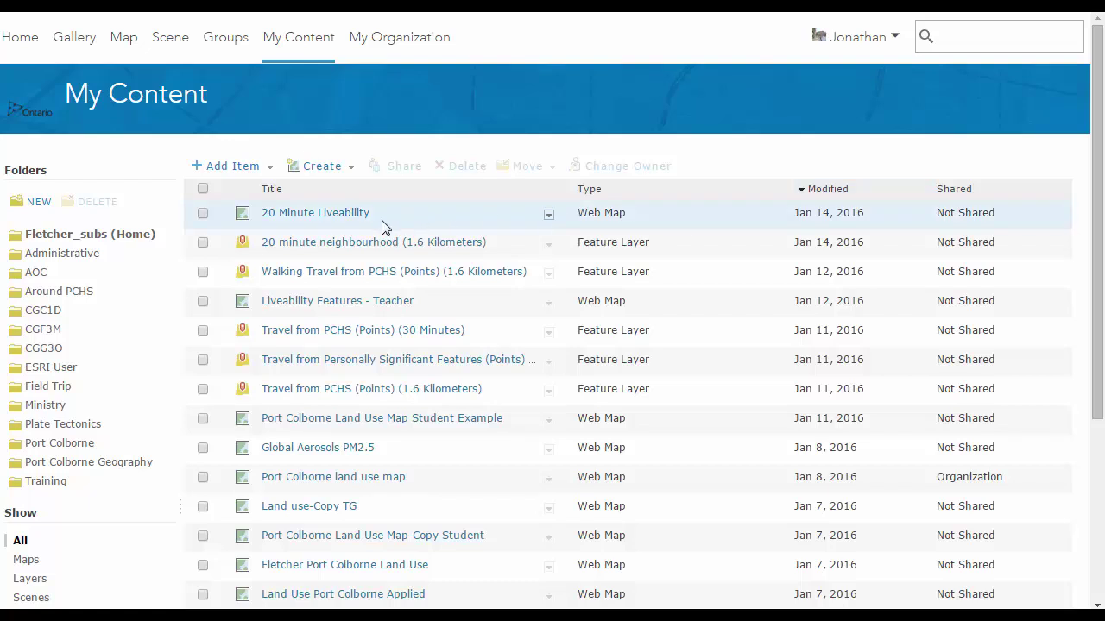
{"action": "left_click", "coordinate": [548, 215]}
{"action": "left_click", "coordinate": [549, 216]}
{"action": "left_click", "coordinate": [548, 216]}
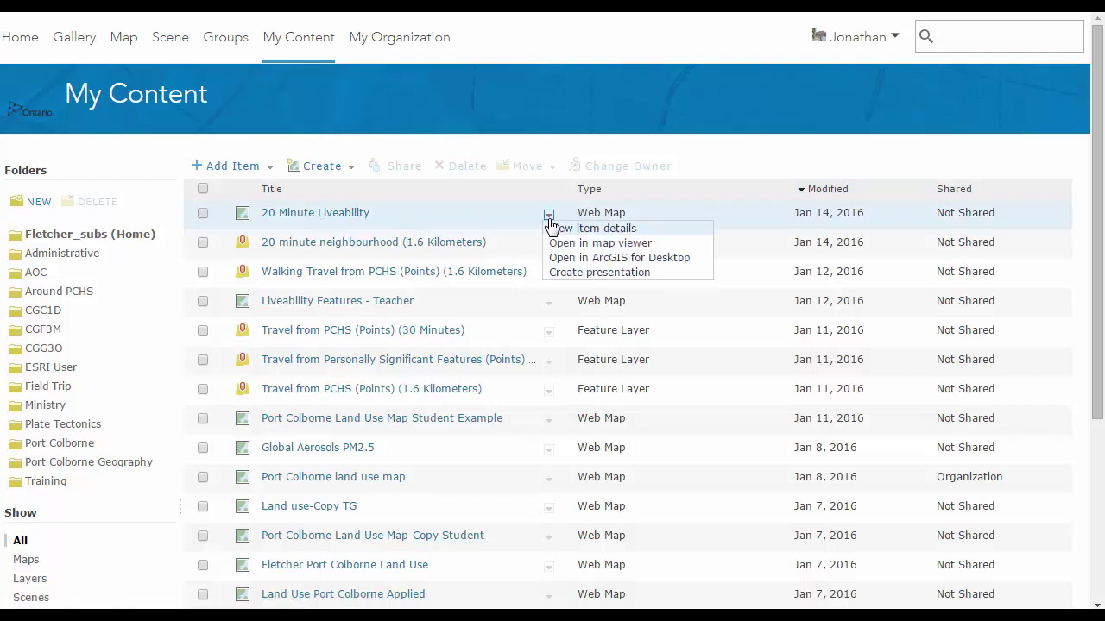
{"action": "left_click", "coordinate": [585, 259]}
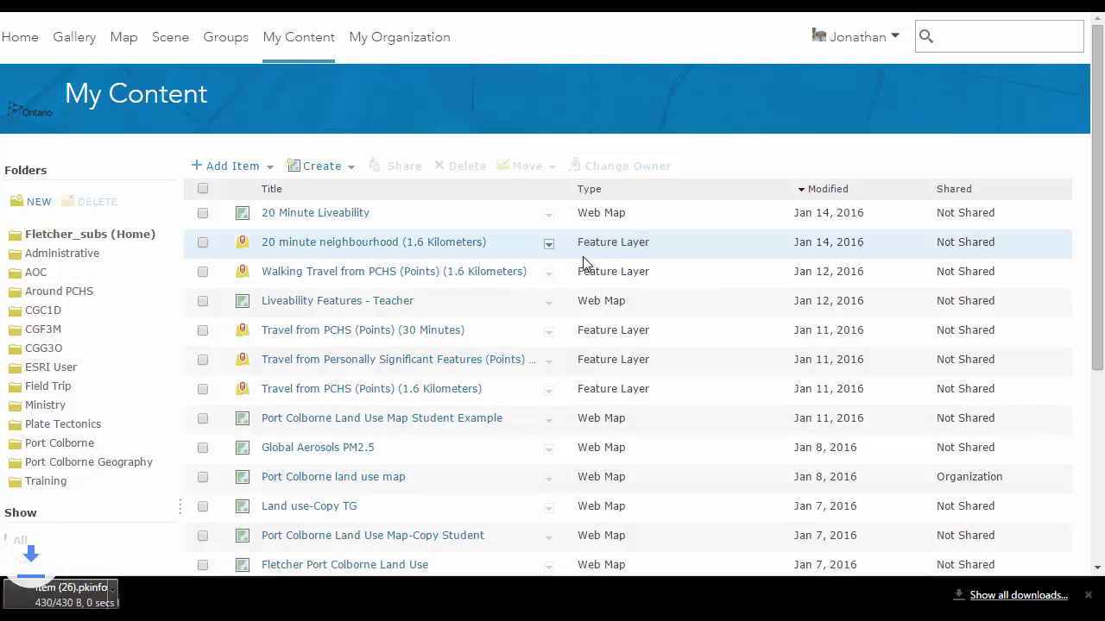